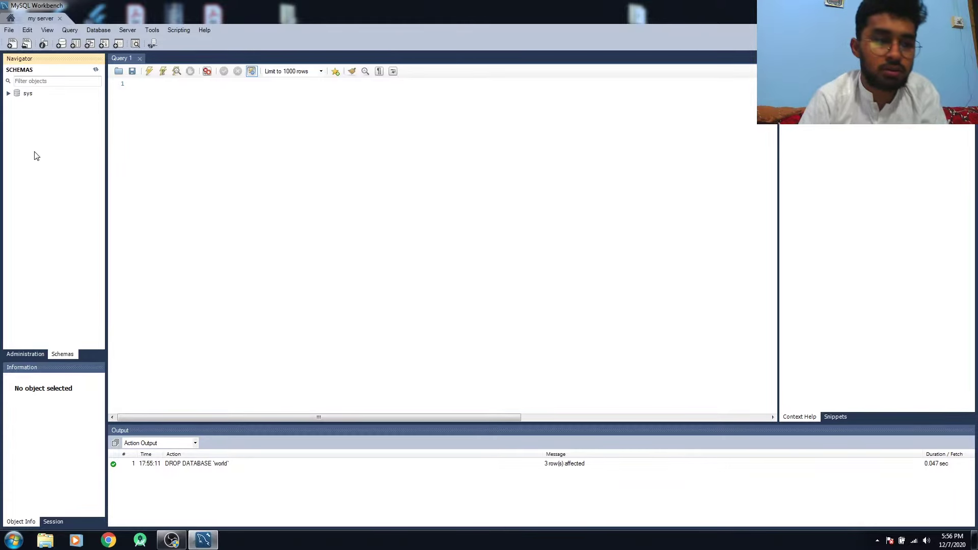
- Open Server > Data Import and choose Import from Self-Contained File
left_click(100, 30)
left_click(143, 110)
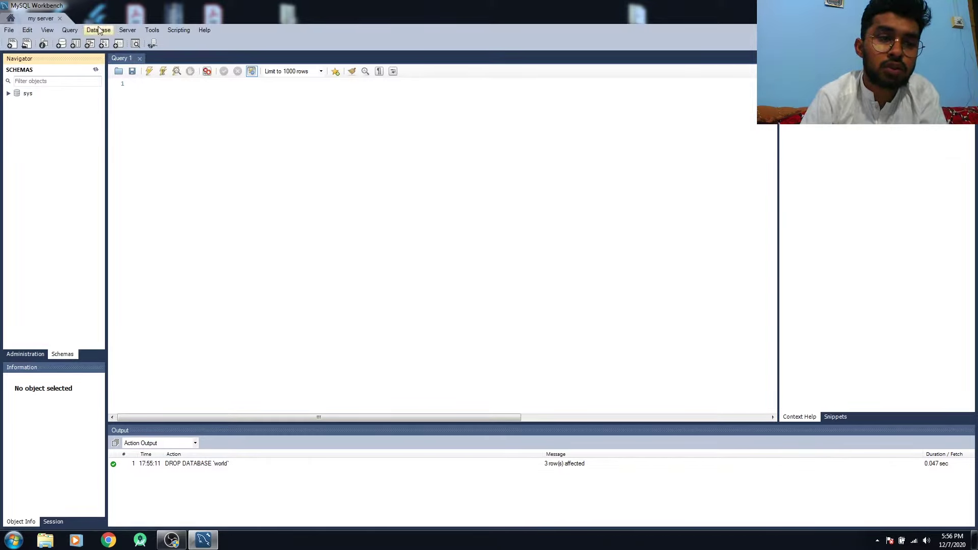
left_click(122, 29)
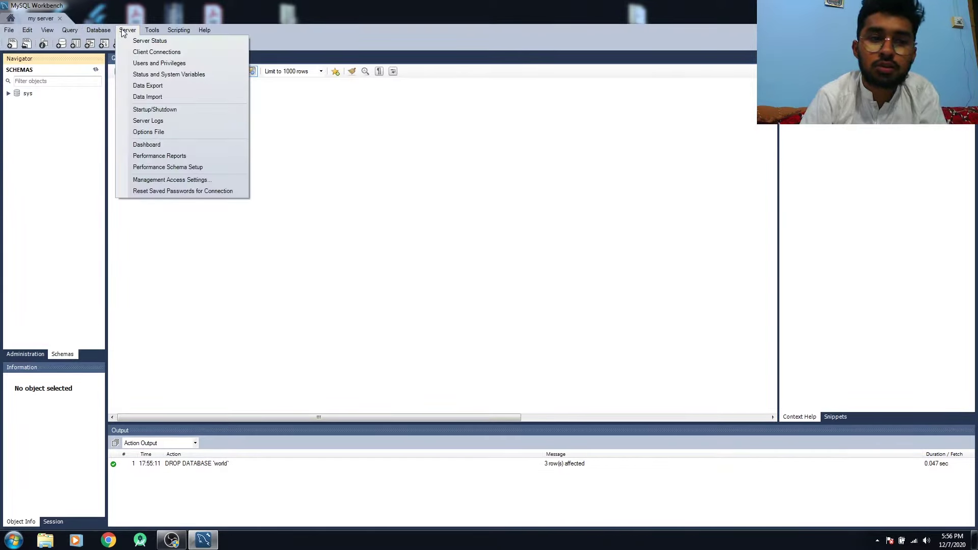
left_click(153, 98)
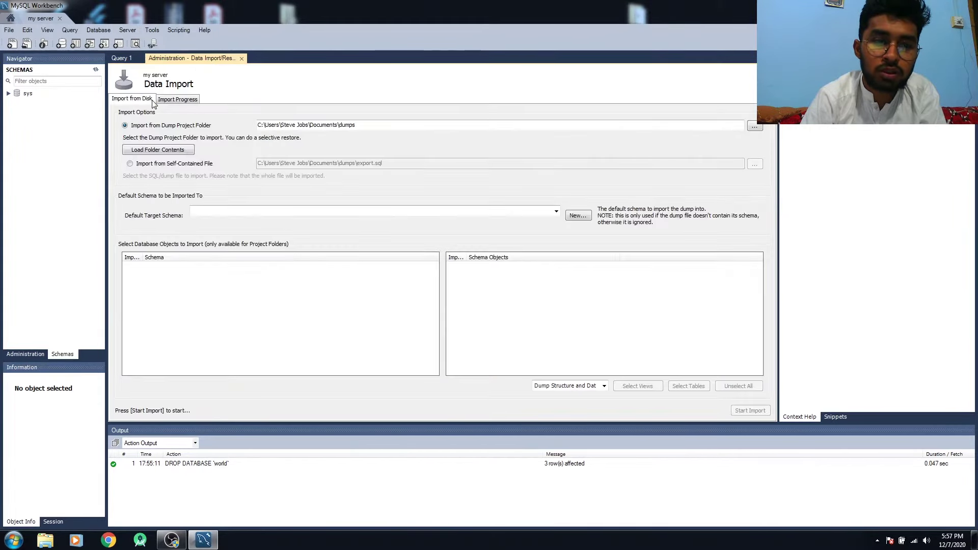
left_click(159, 166)
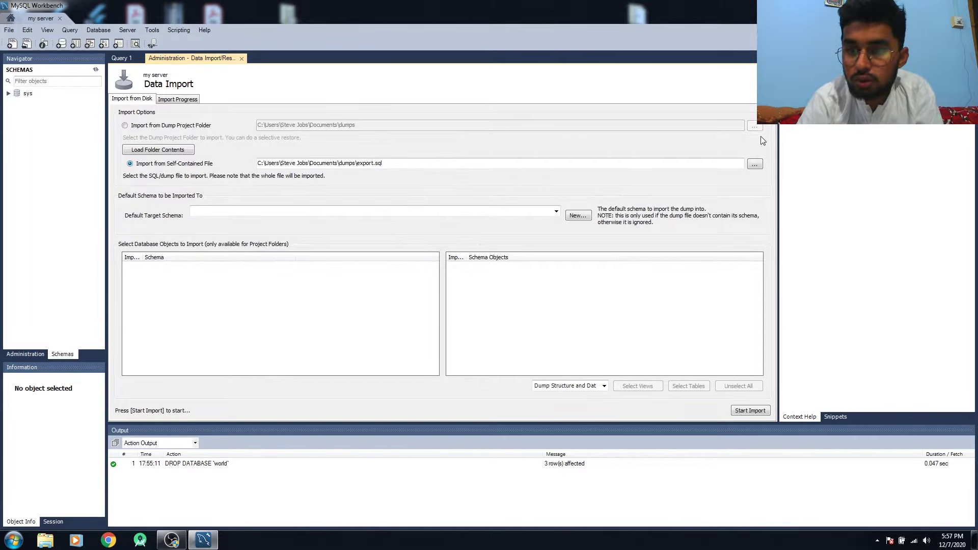
- Set the import file to the world file in the Desktop's world.sql folder
left_click(754, 166)
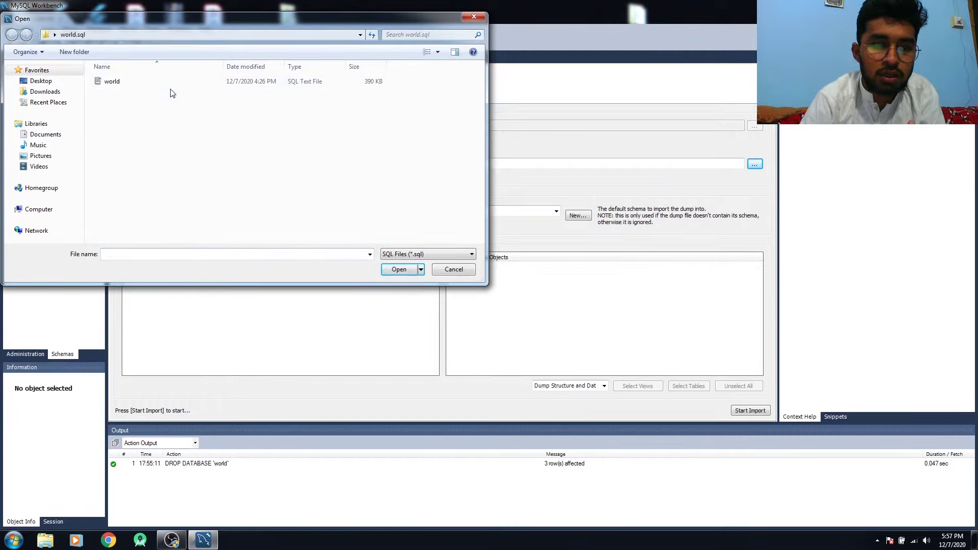
left_click(157, 85)
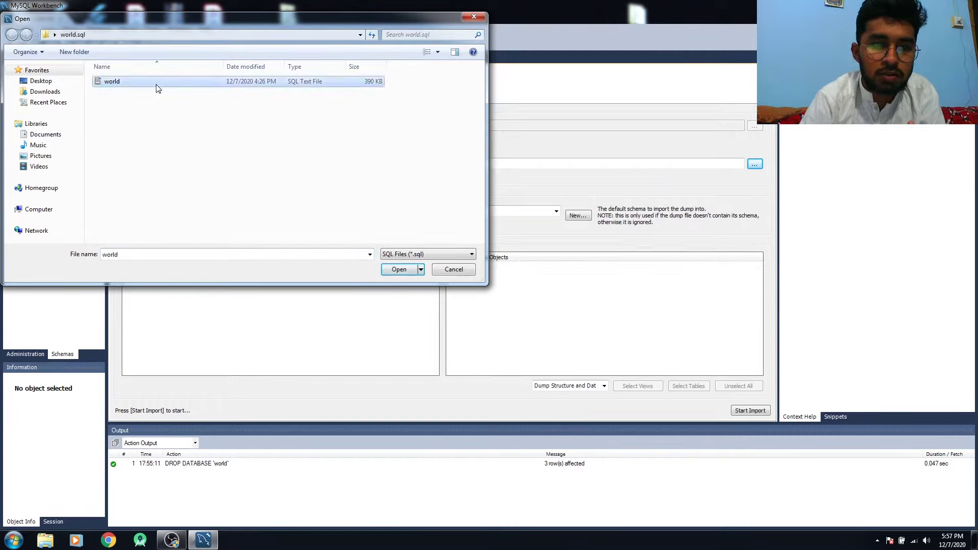
left_click(42, 85)
mouse_move(130, 229)
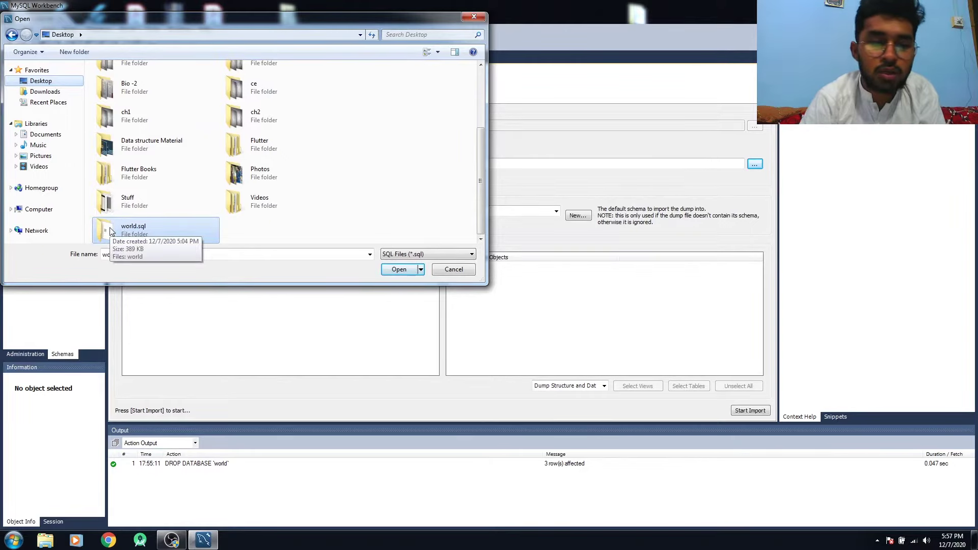
double_click(109, 228)
left_click(126, 80)
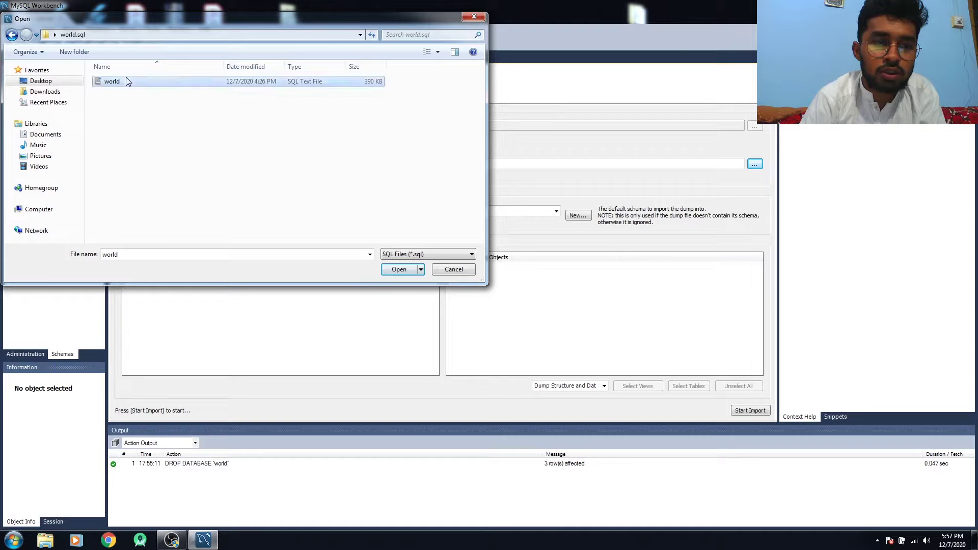
left_click(399, 270)
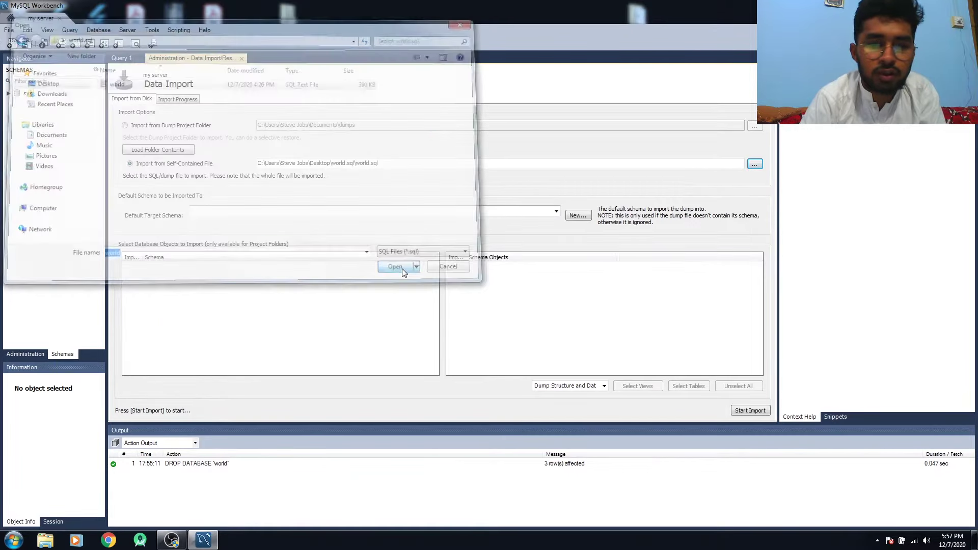
- Import world.sql, then refresh Schemas and expand and select the world schema
left_click(738, 411)
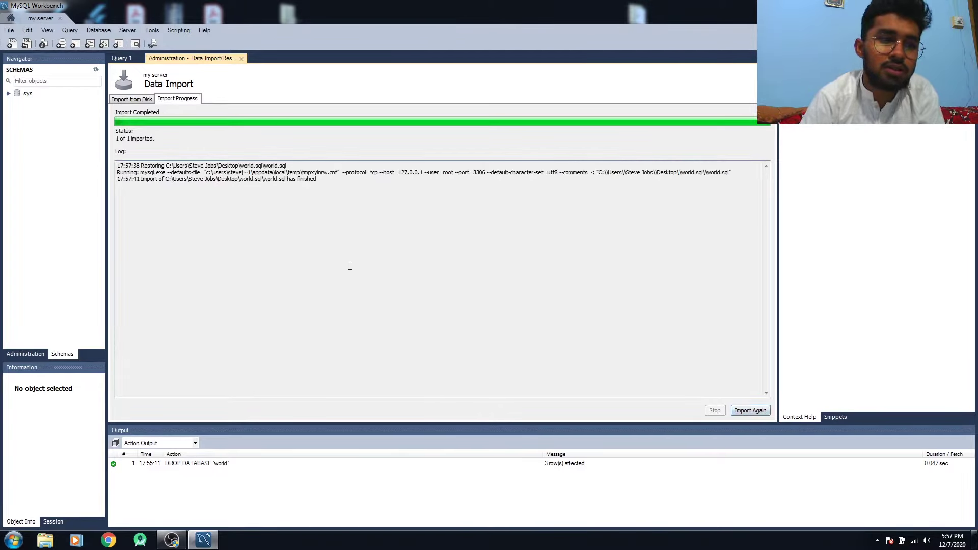
left_click(96, 71)
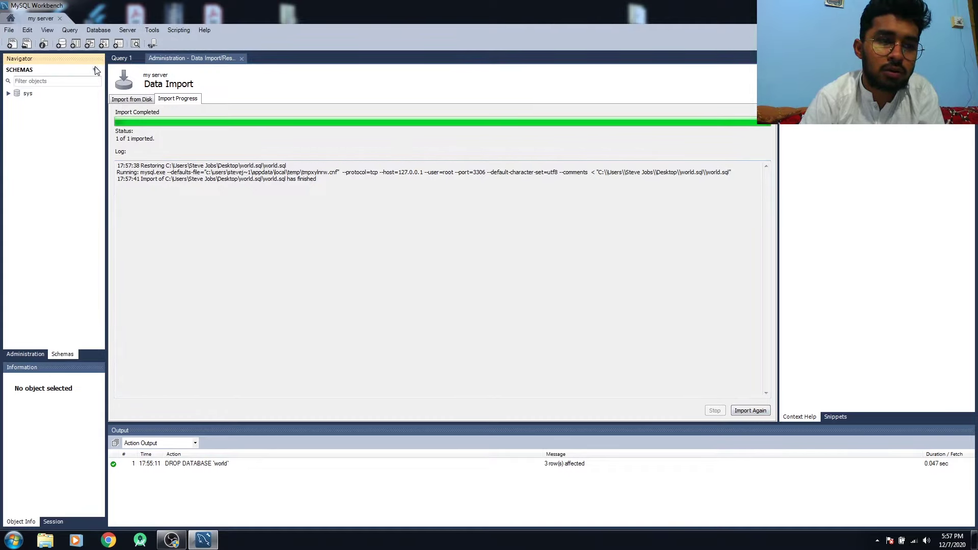
left_click(9, 102)
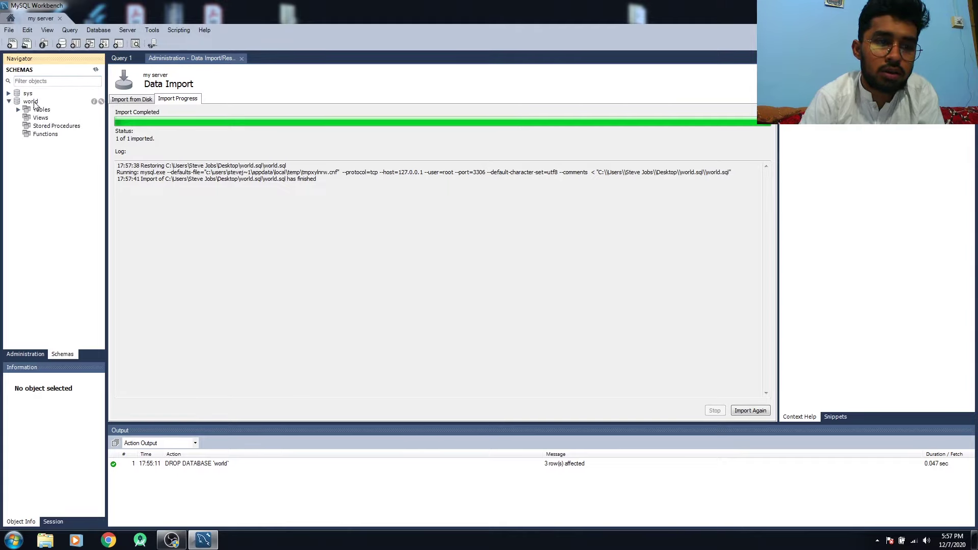
left_click(32, 105)
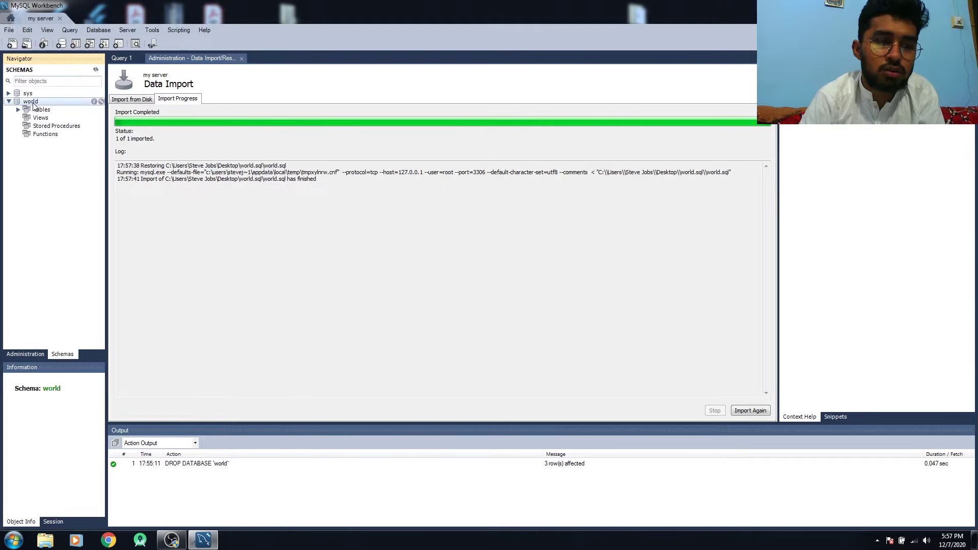
- Run 'show databases' in the Query 1 tab and confirm world is listed
left_click(127, 60)
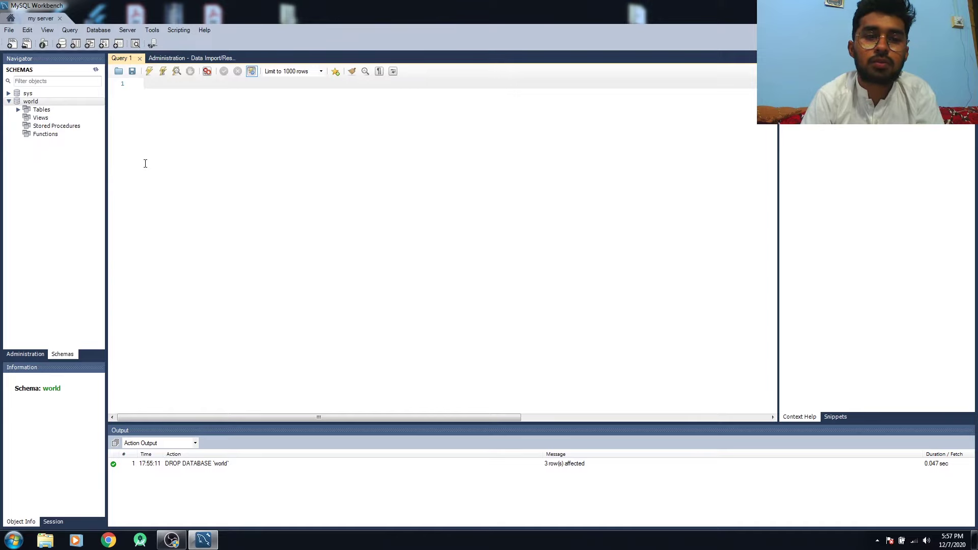
type("show databases")
key("Return")
key("ctrl+Return")
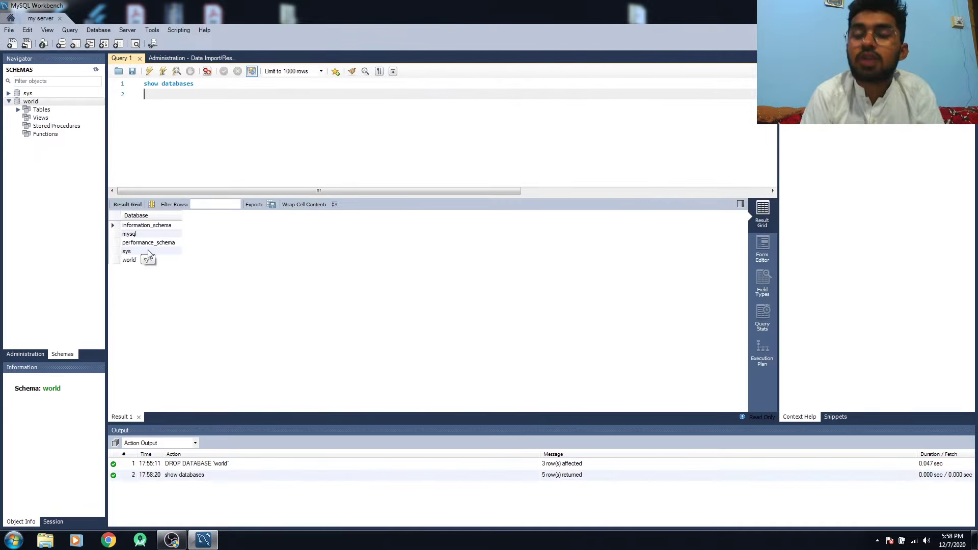